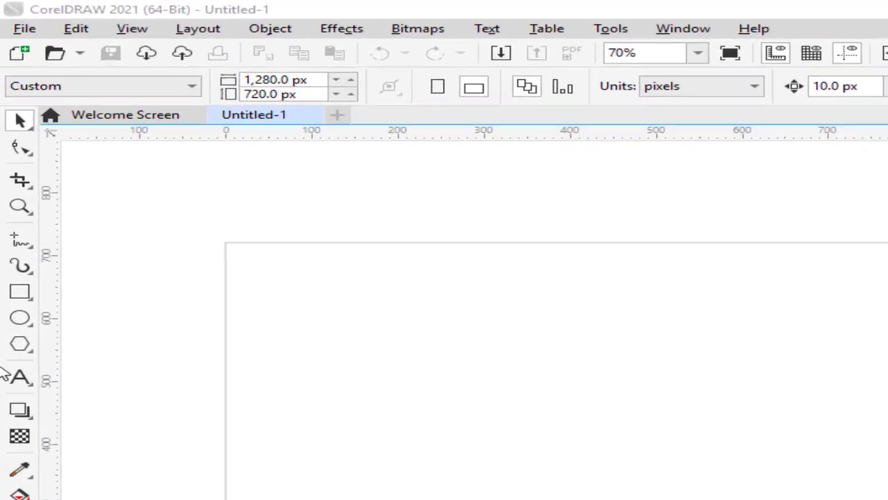
# - Add the artistic text RAZ in the upper part of the page
pyautogui.click(23, 399)
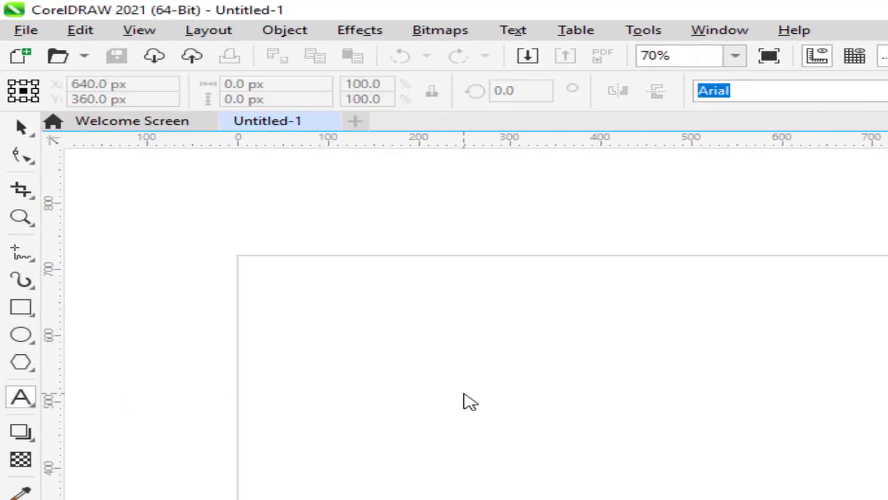
pyautogui.click(463, 396)
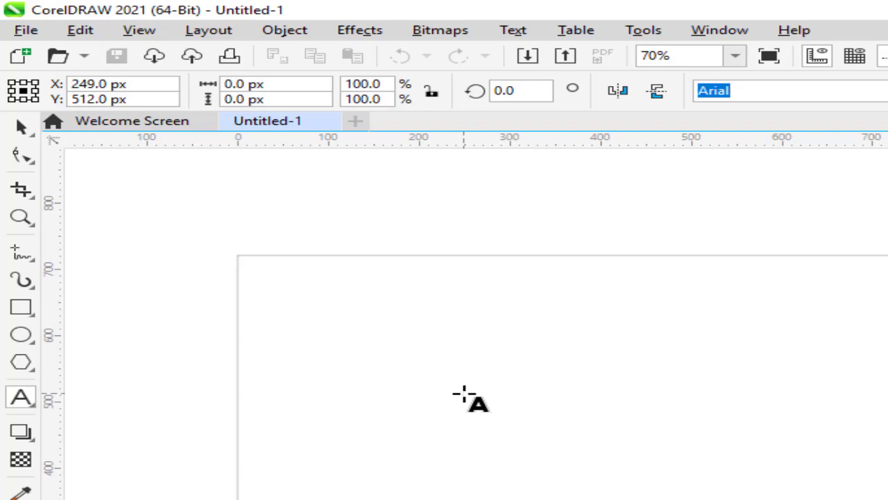
pyautogui.write('r')
pyautogui.press('BackSpace')
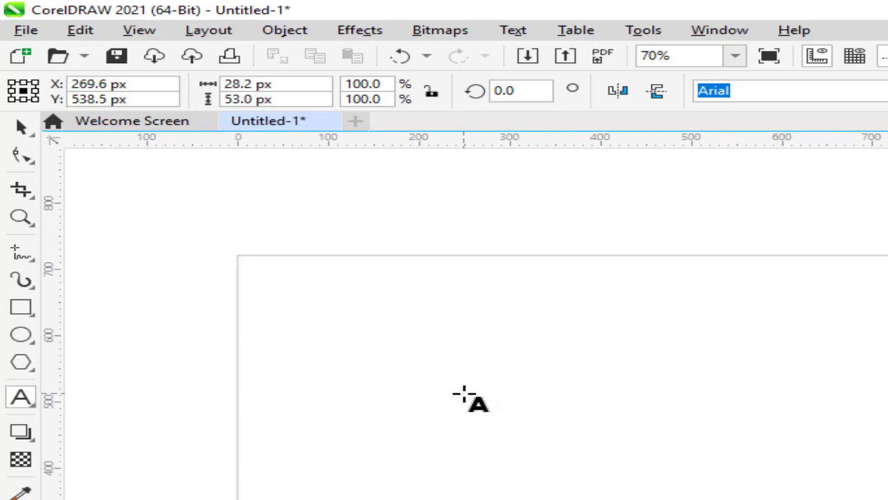
pyautogui.write('RAZ')
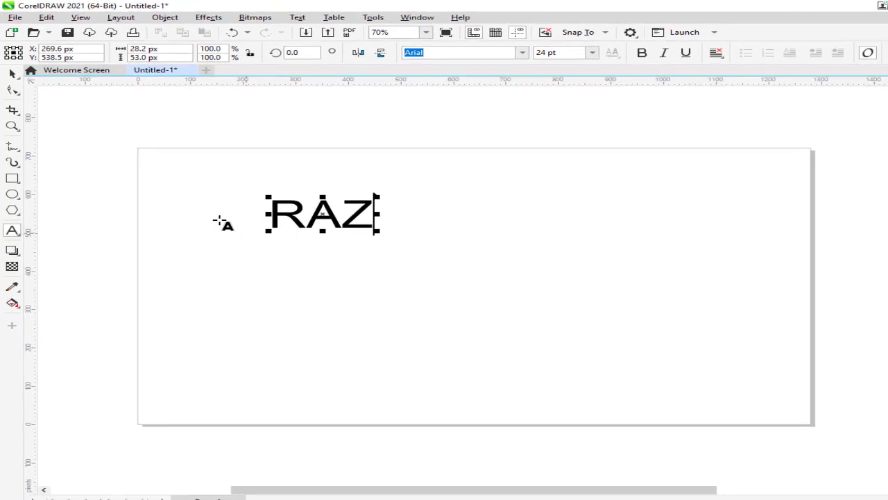
# - Enlarge the RAZ text to about 64 pt and move it toward the upper middle of the page
pyautogui.click(13, 74)
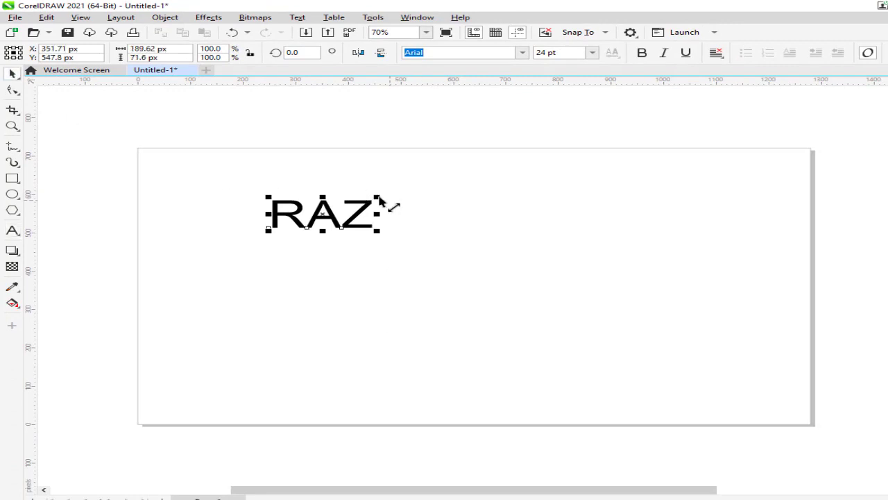
pyautogui.moveTo(379, 199); pyautogui.dragTo(464, 172)
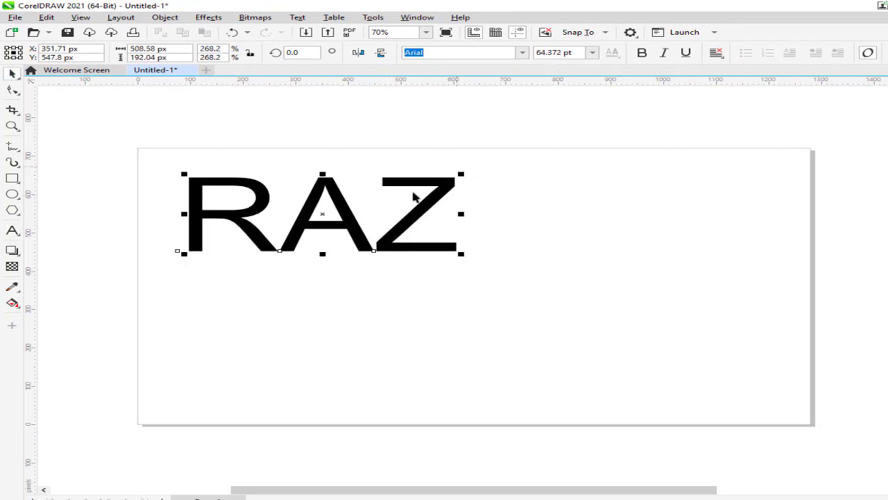
pyautogui.moveTo(322, 220); pyautogui.dragTo(410, 216)
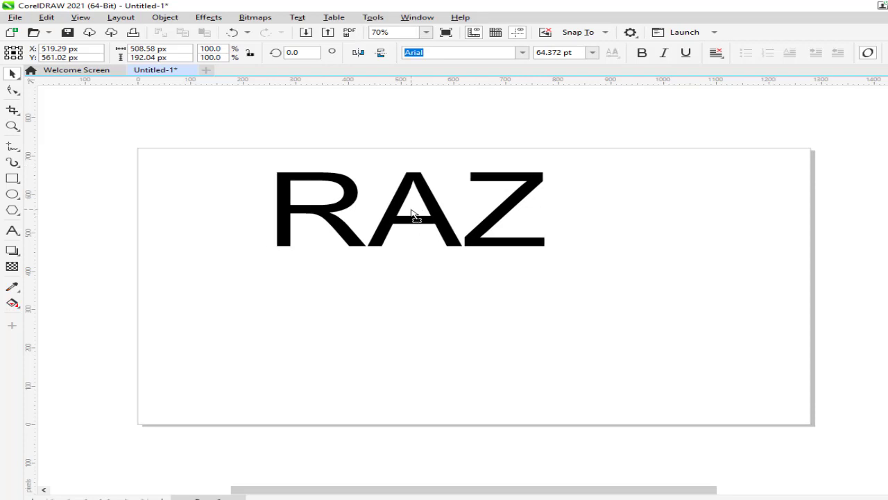
# - Set the RAZ text in Cooper Black and fill it with magenta
pyautogui.click(525, 53)
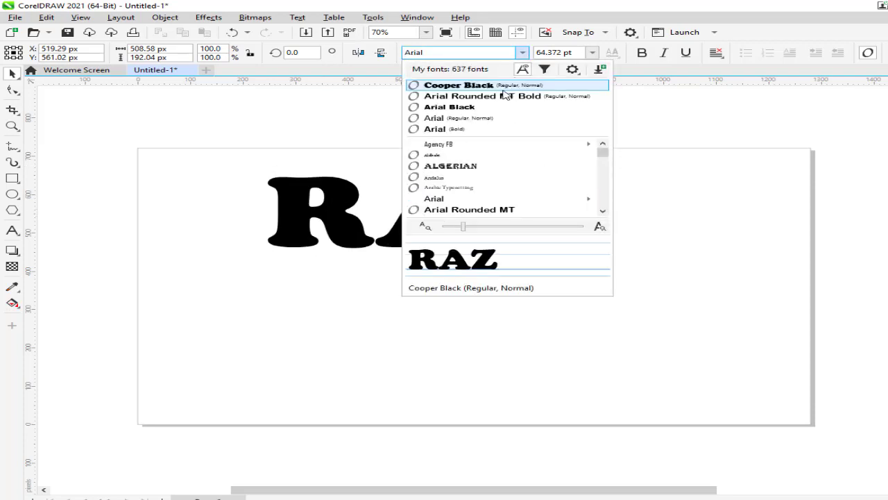
pyautogui.click(505, 90)
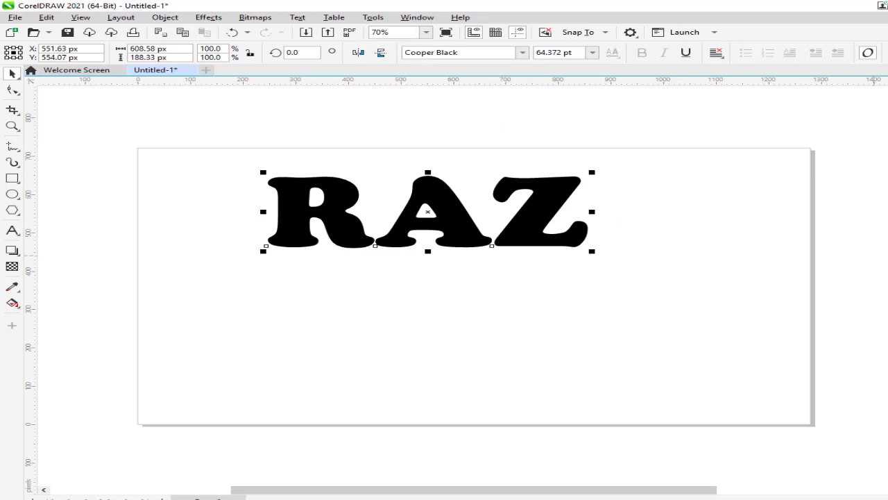
pyautogui.click(886, 255)
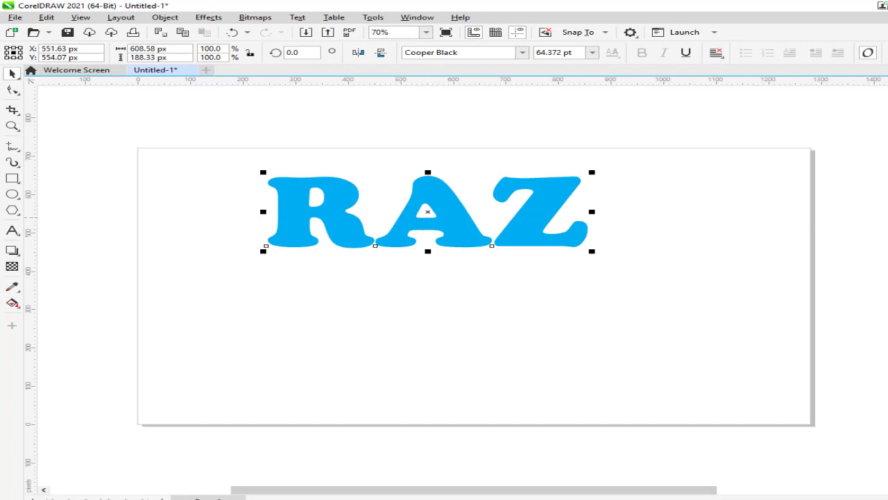
pyautogui.click(887, 263)
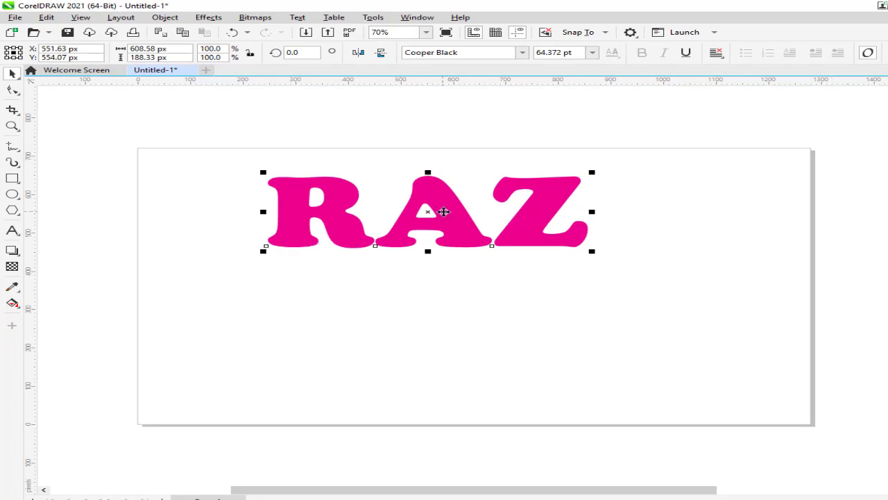
# - Duplicate the RAZ text directly below the original and convert the copy to curves
pyautogui.moveTo(430, 211); pyautogui.dragTo(431, 310)
pyautogui.rightClick(431, 276)
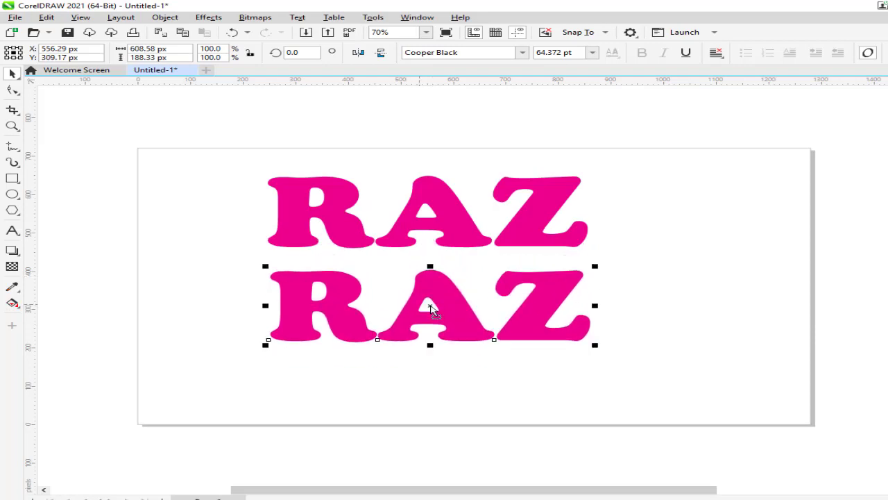
pyautogui.rightClick(431, 306)
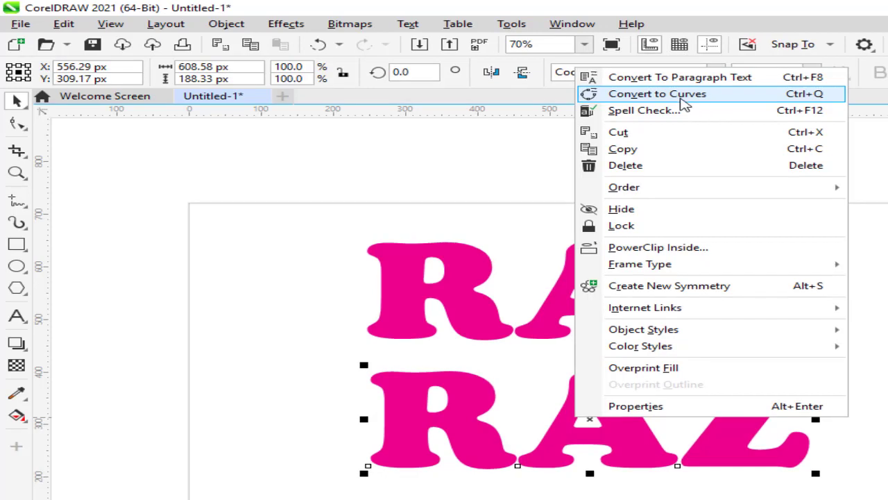
pyautogui.click(684, 95)
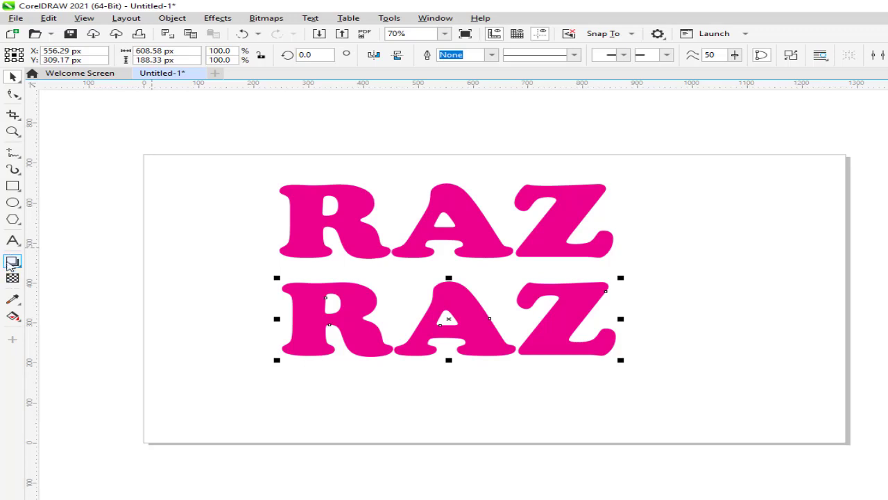
# - Apply a downward drop shadow to the lower RAZ with Outside feathering direction, feathering 8 and opacity 69
pyautogui.click(14, 263)
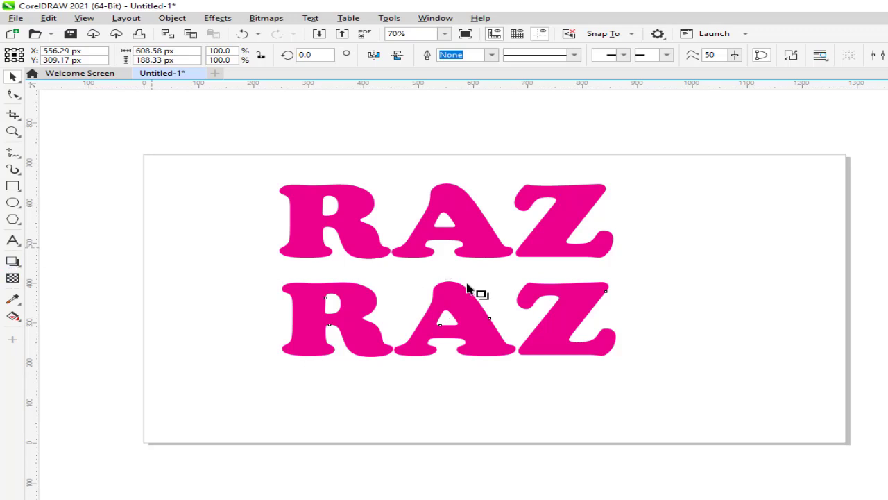
pyautogui.moveTo(452, 284); pyautogui.dragTo(450, 359)
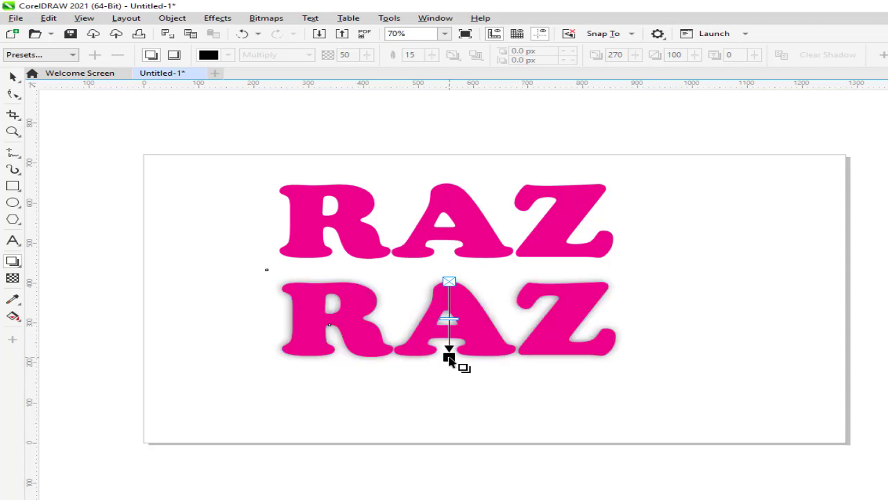
pyautogui.click(433, 55)
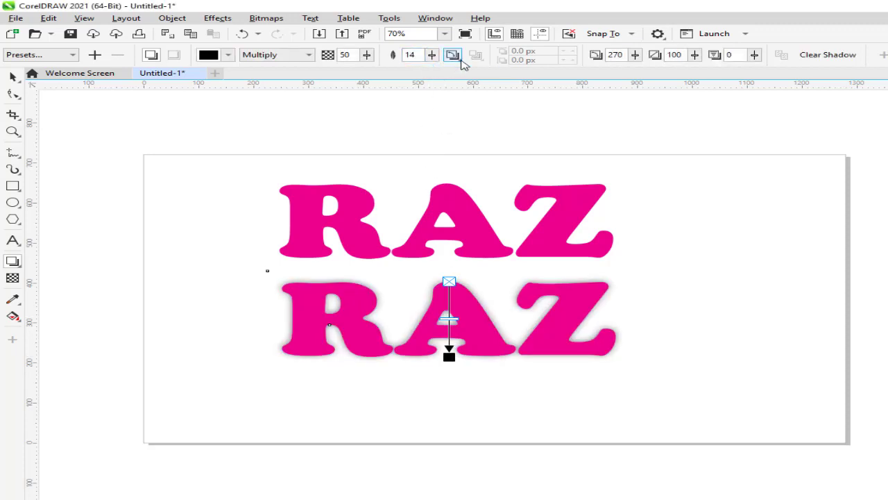
pyautogui.click(453, 54)
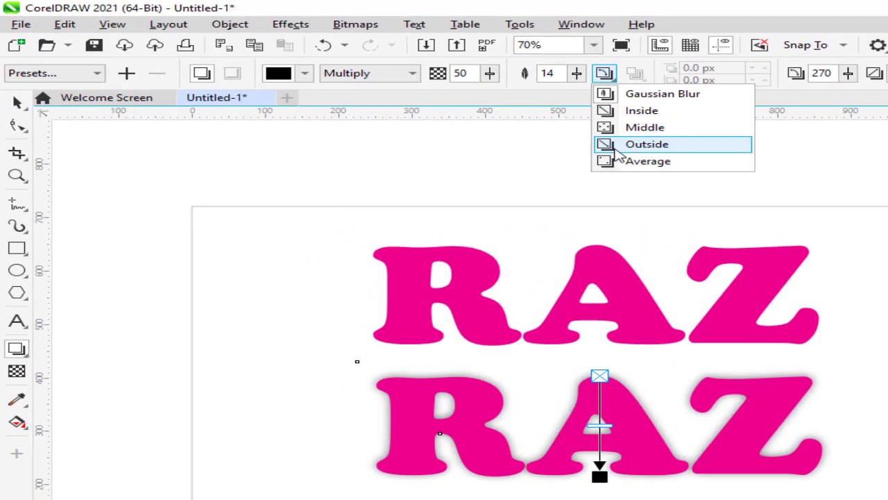
pyautogui.click(614, 146)
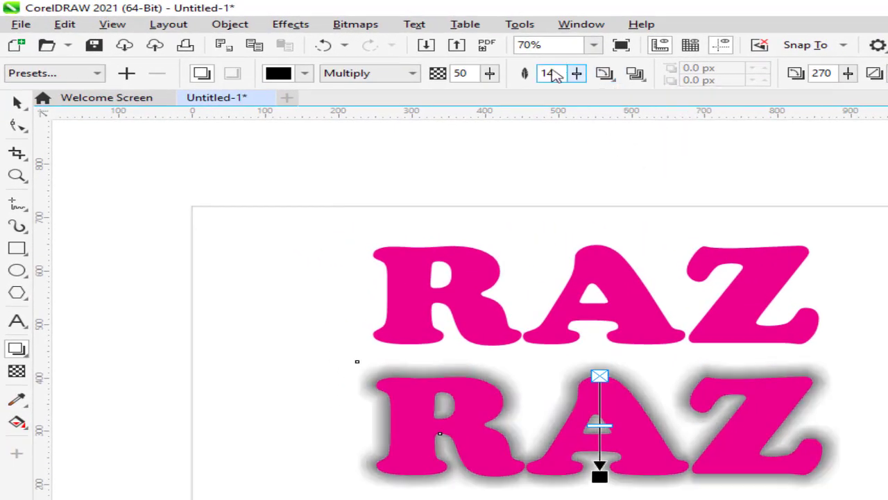
pyautogui.moveTo(577, 73); pyautogui.dragTo(576, 100)
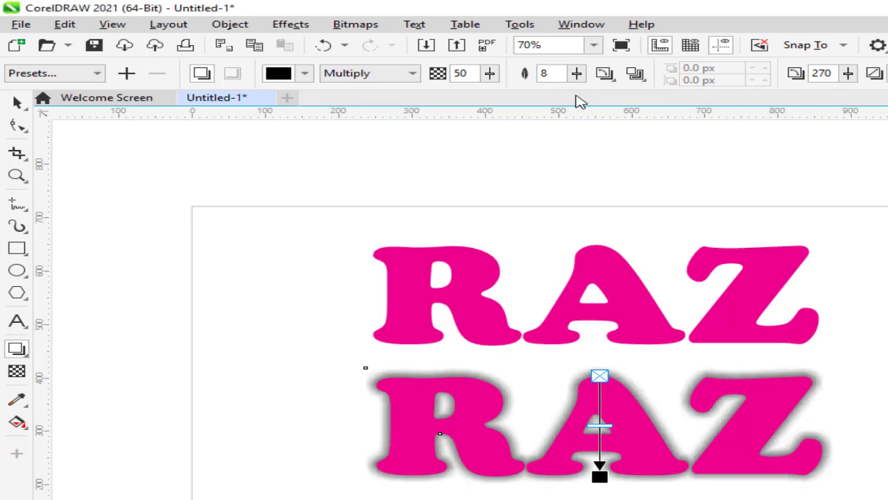
pyautogui.moveTo(490, 73); pyautogui.dragTo(513, 98)
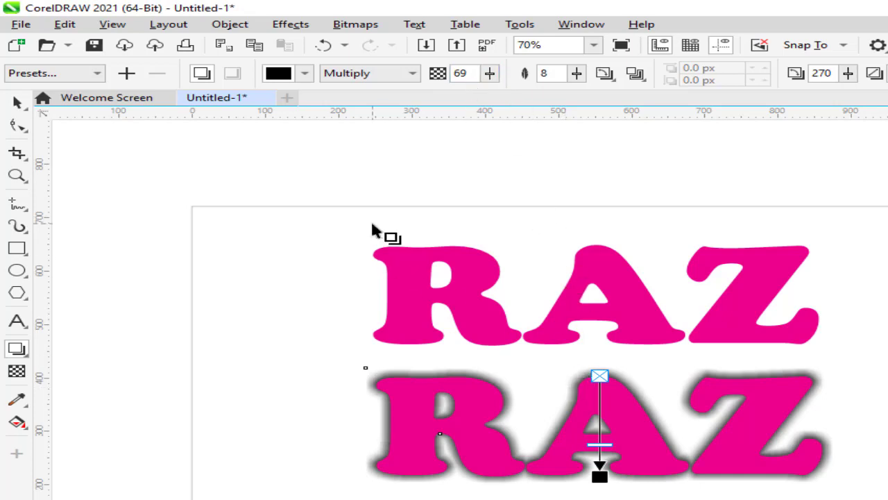
# - Remove the fill from the lower RAZ and give the letters a 70% Black outline
pyautogui.click(16, 102)
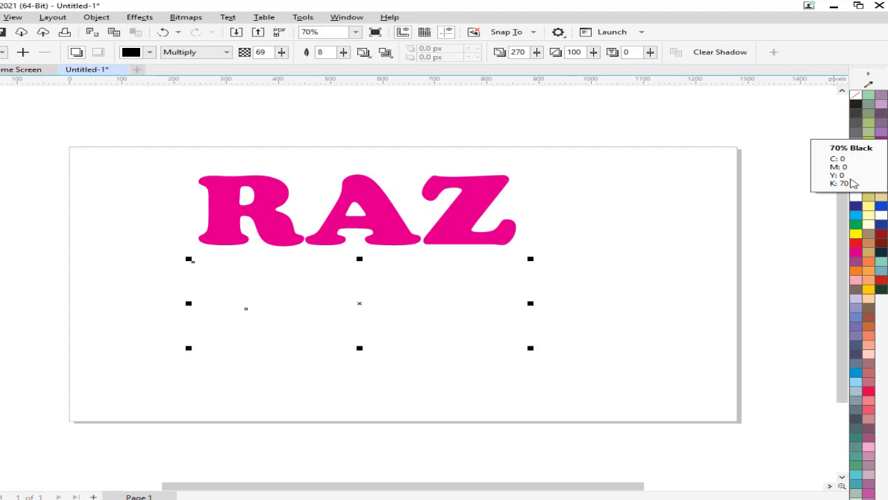
pyautogui.rightClick(856, 136)
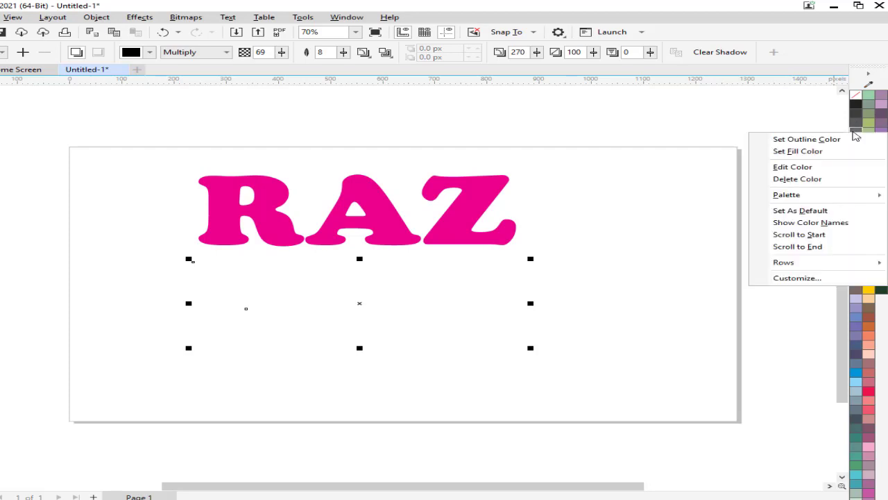
pyautogui.click(855, 140)
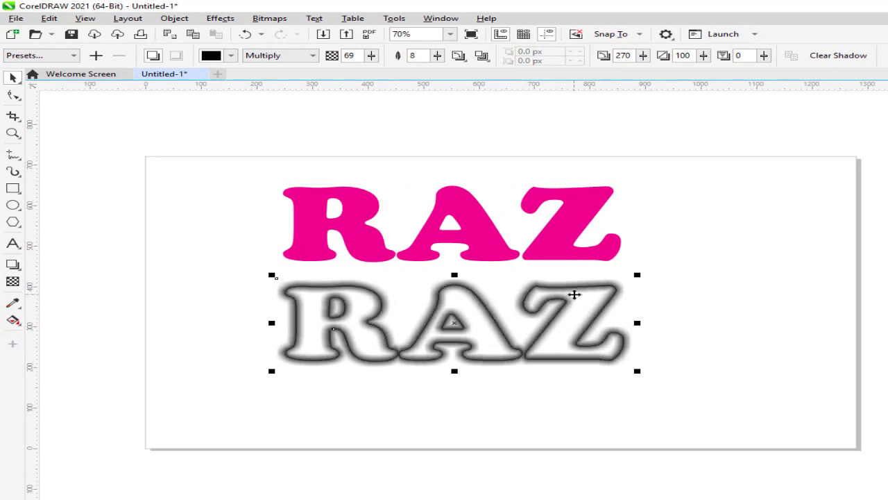
# - Break the drop shadow apart from the lower RAZ and move the outlined letters below the shadow
pyautogui.click(645, 288)
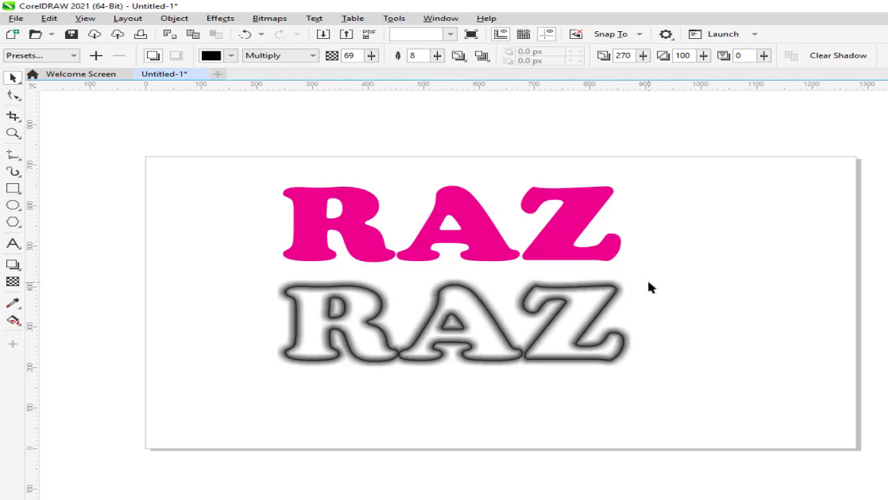
pyautogui.click(588, 287)
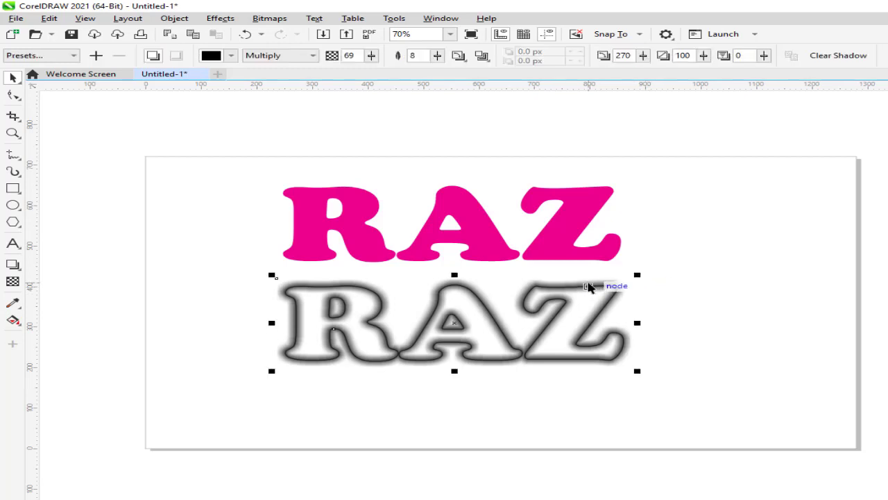
pyautogui.rightClick(589, 287)
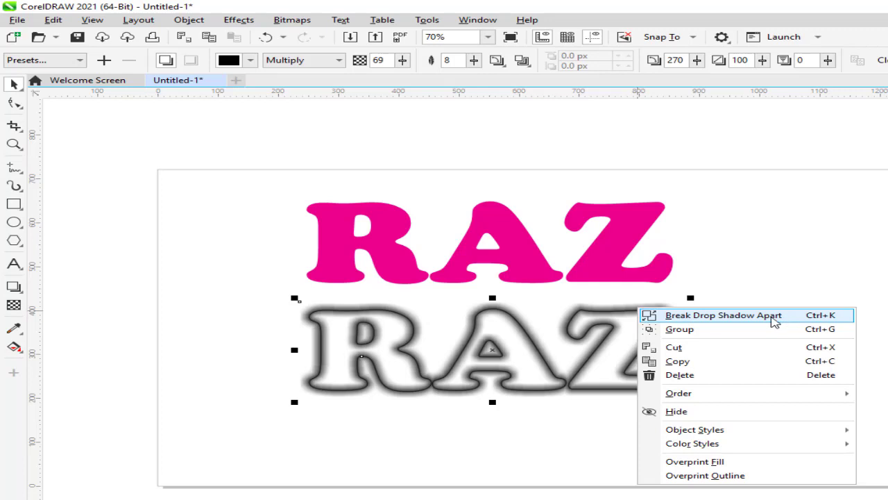
pyautogui.click(772, 317)
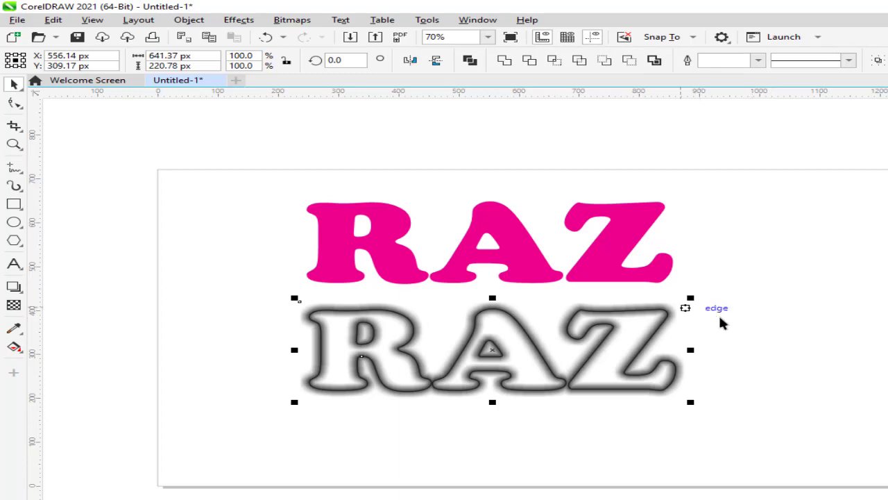
pyautogui.click(752, 321)
pyautogui.moveTo(644, 327); pyautogui.dragTo(616, 408)
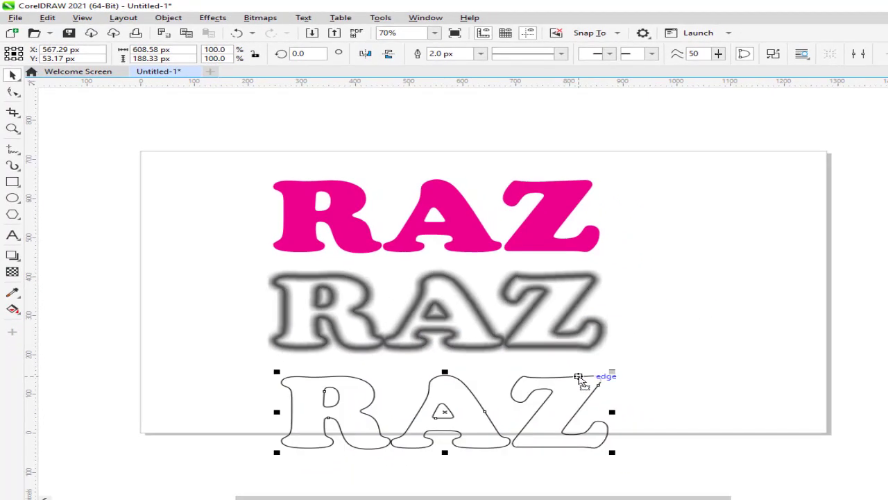
# - Place the separated shadow inside the outlined RAZ letters as a PowerClip
pyautogui.click(431, 286)
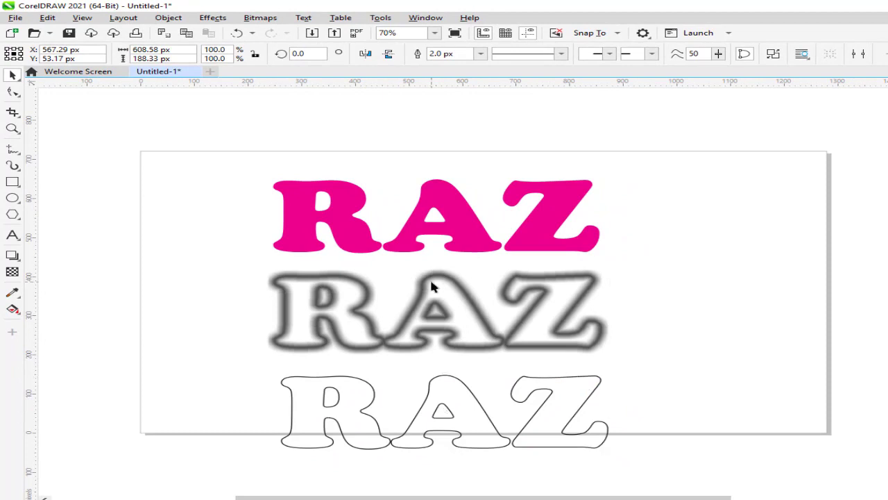
pyautogui.click(170, 17)
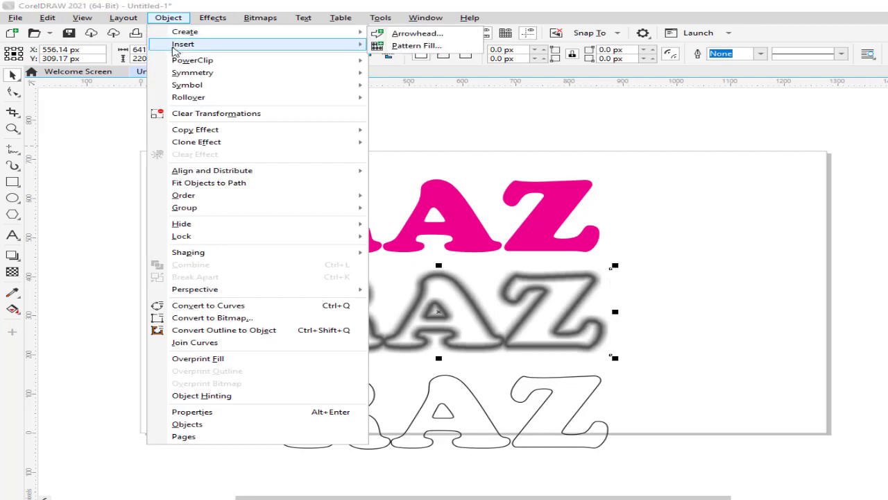
pyautogui.moveTo(177, 61)
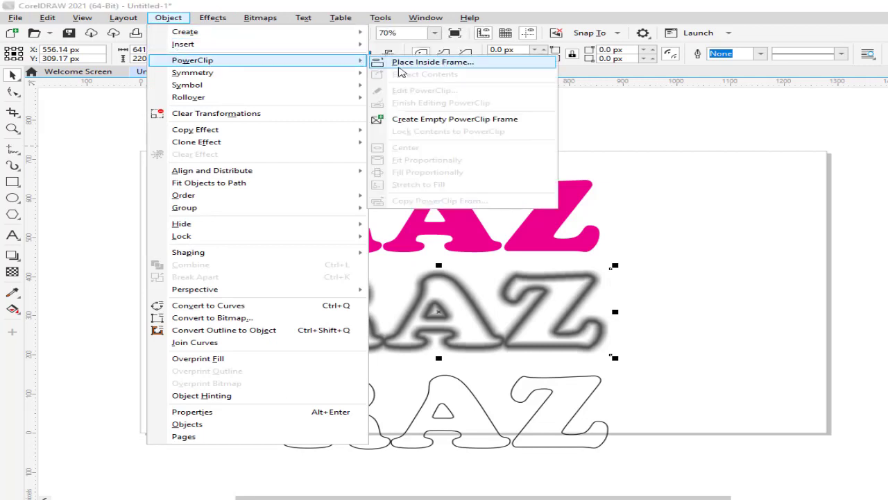
pyautogui.click(401, 63)
pyautogui.click(294, 402)
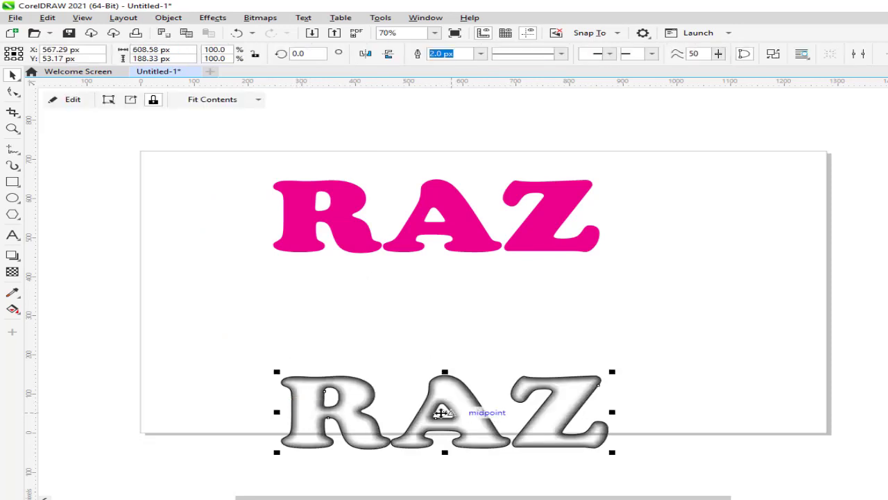
# - Move the PowerClipped RAZ up beneath the original with a magenta fill and enlarge it to about 131%
pyautogui.moveTo(442, 412); pyautogui.dragTo(447, 326)
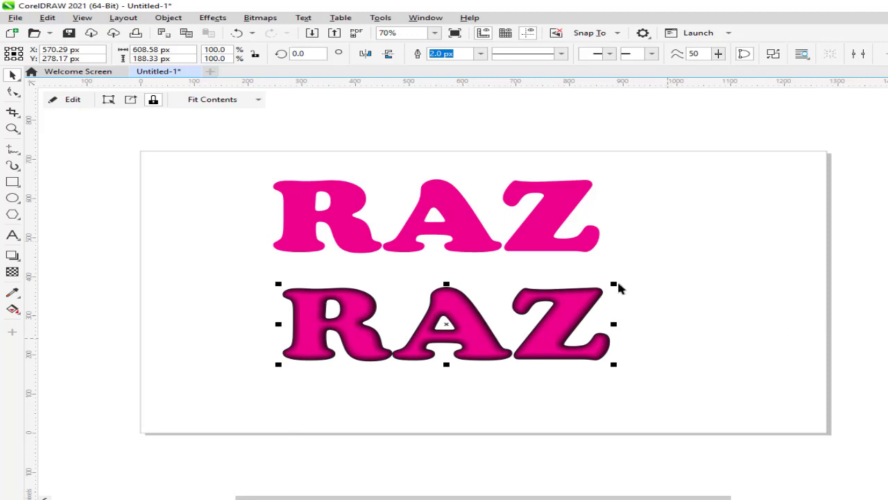
pyautogui.moveTo(615, 285); pyautogui.dragTo(668, 272)
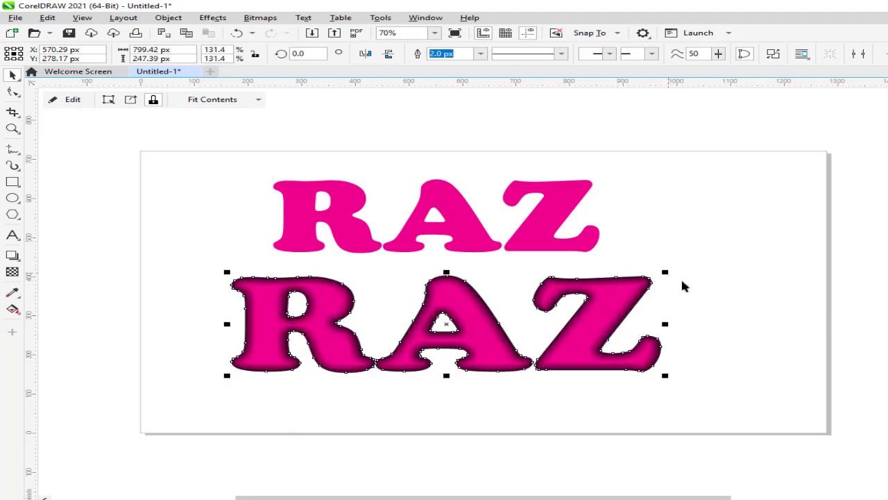